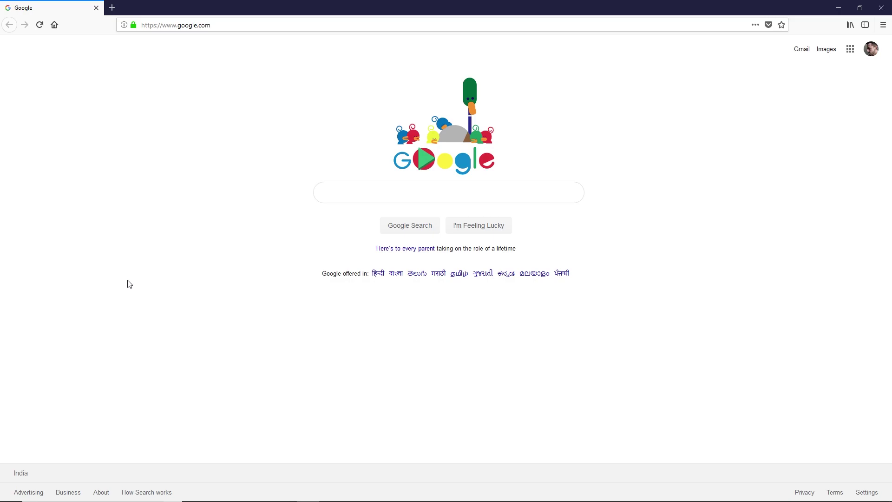
- Search Google for 'wolfgram plugin'
type("wolfgram plugin")
key("Return")
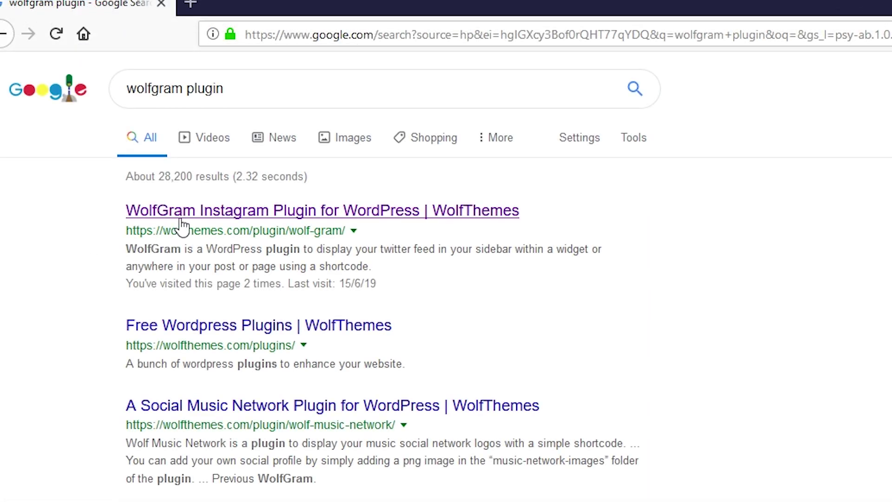
- Open the WolfGram Instagram Plugin page on WolfThemes from the search results
left_click(181, 221)
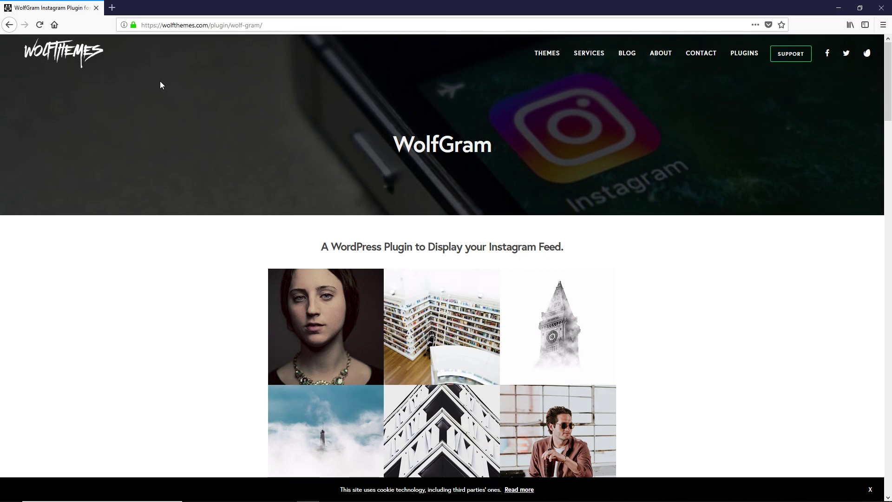
scroll(160, 123, "down", 5)
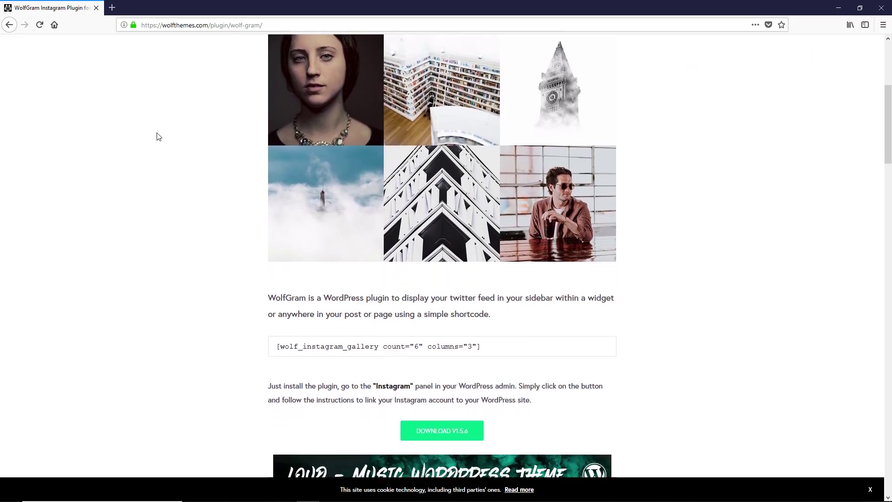
scroll(158, 136, "down", 3)
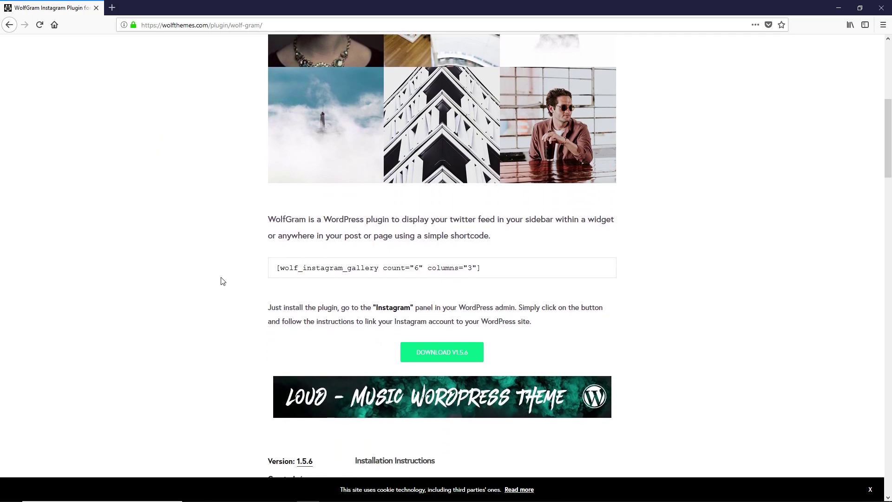
- Start the Download V1.5.6 link, then dismiss IDM's duplicate-download notice without re-downloading
left_click(424, 354)
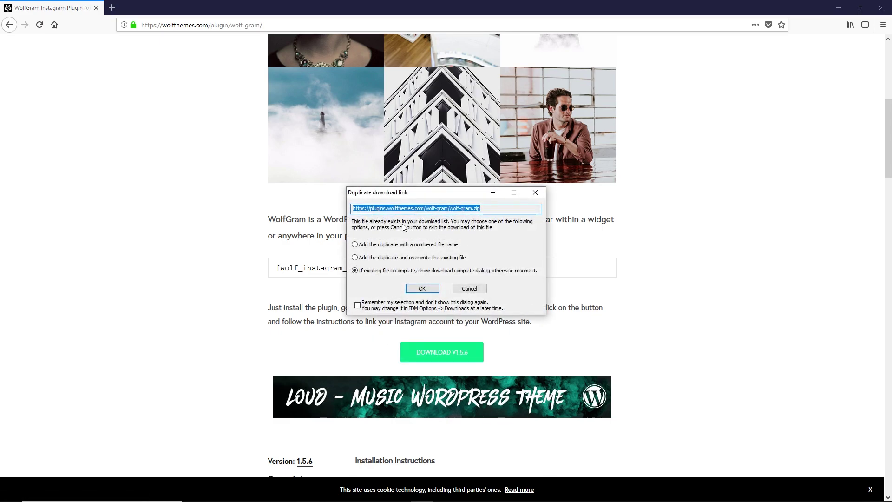
left_click(479, 209)
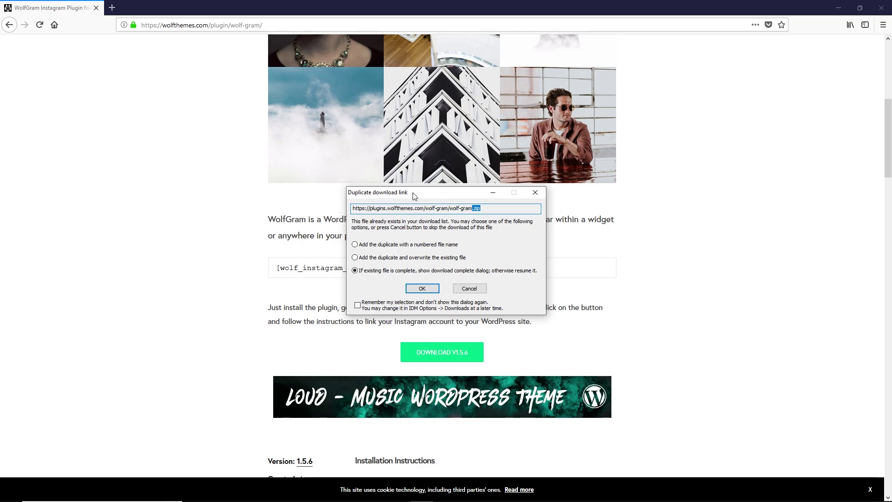
left_click_drag(412, 193, 367, 190)
left_click(491, 192)
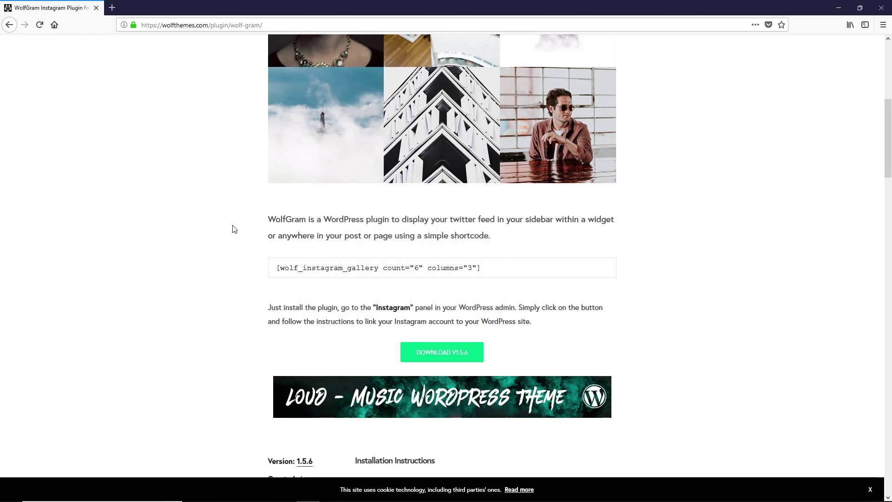
- Load ranasvfx.com in a new tab and browse its homepage tutorial posts
left_click(112, 8)
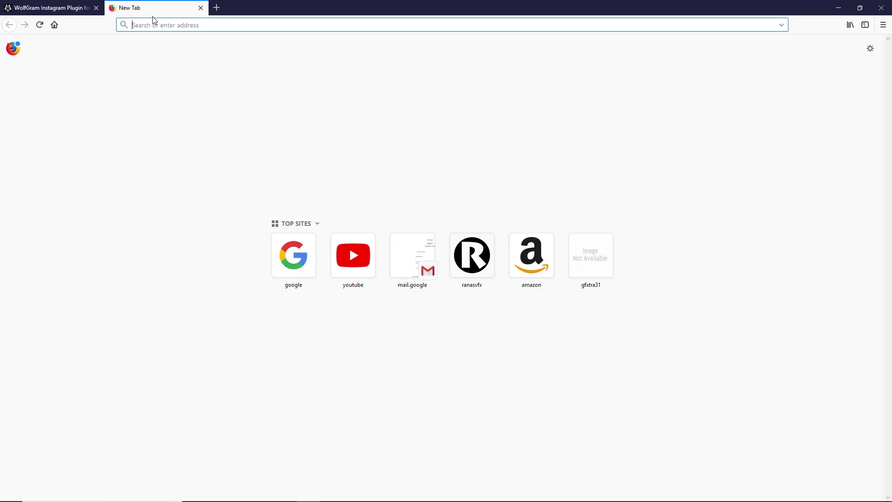
type("ranasvfx.com")
key("Return")
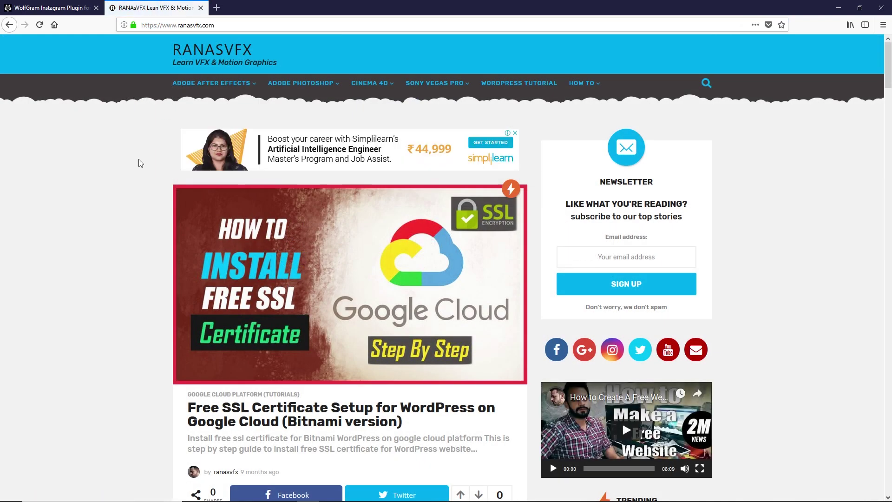
scroll(135, 160, "down", 10)
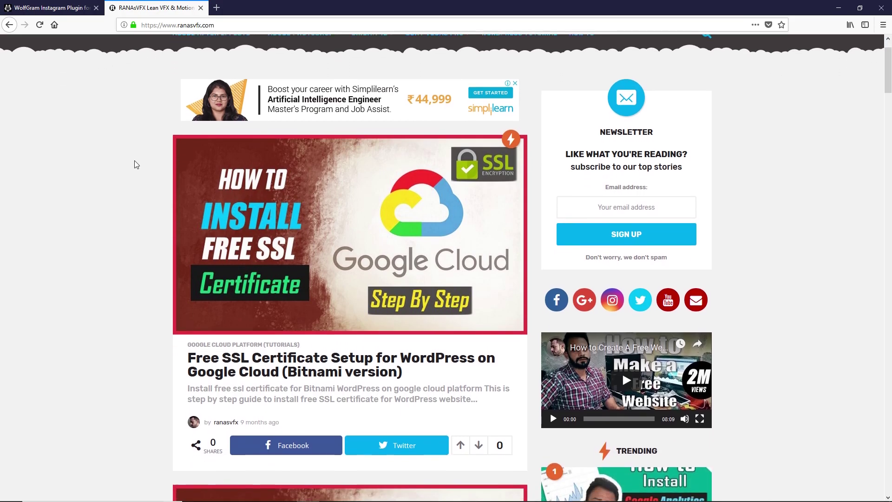
scroll(130, 161, "down", 6)
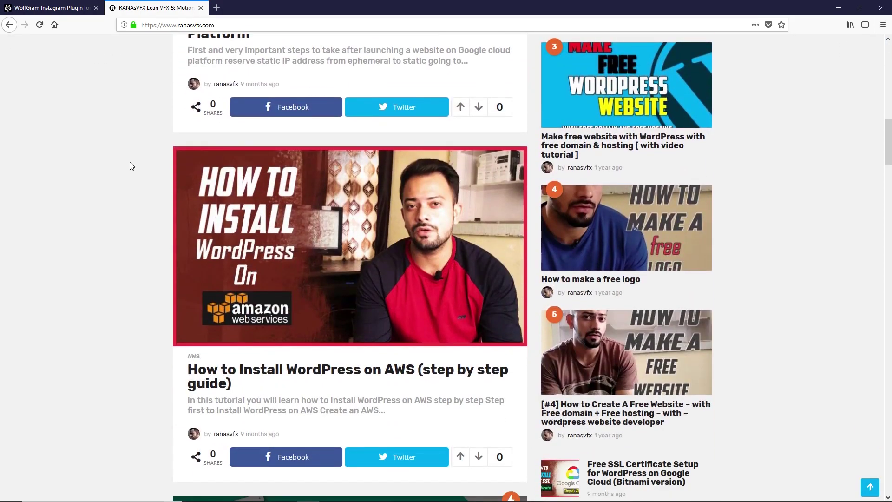
scroll(127, 165, "down", 12)
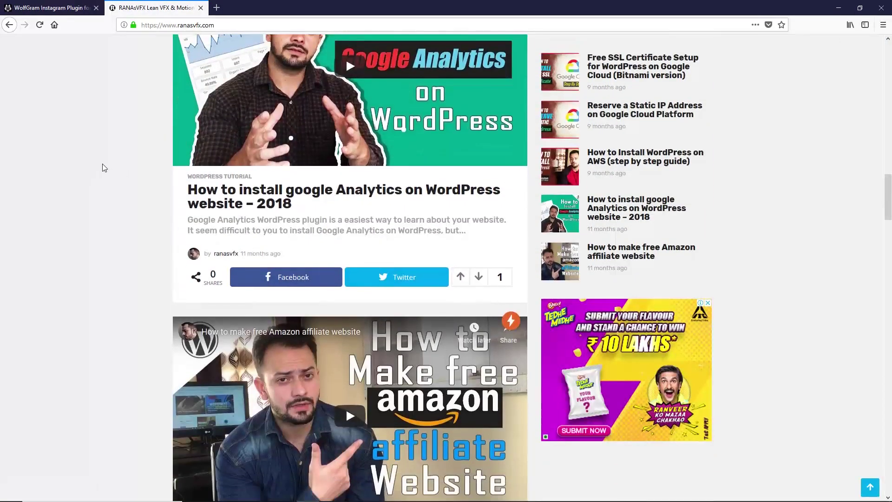
scroll(99, 164, "down", 4)
scroll(346, 110, "up", 5)
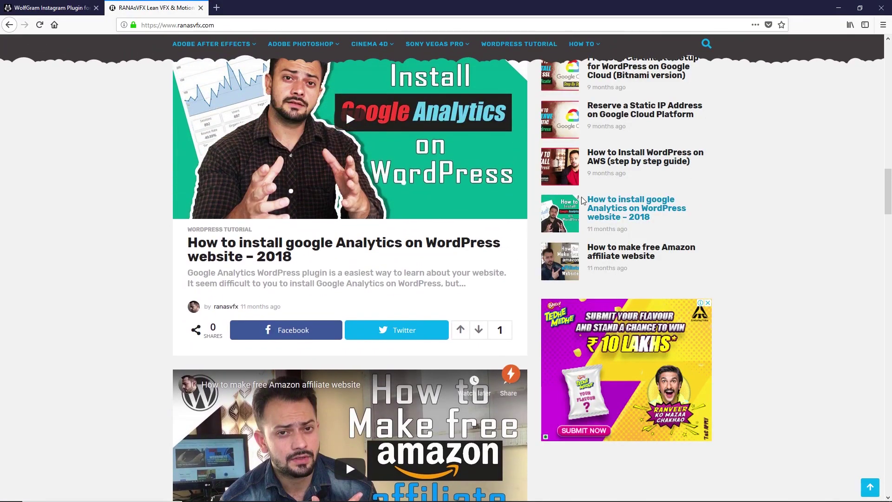
scroll(584, 200, "up", 16)
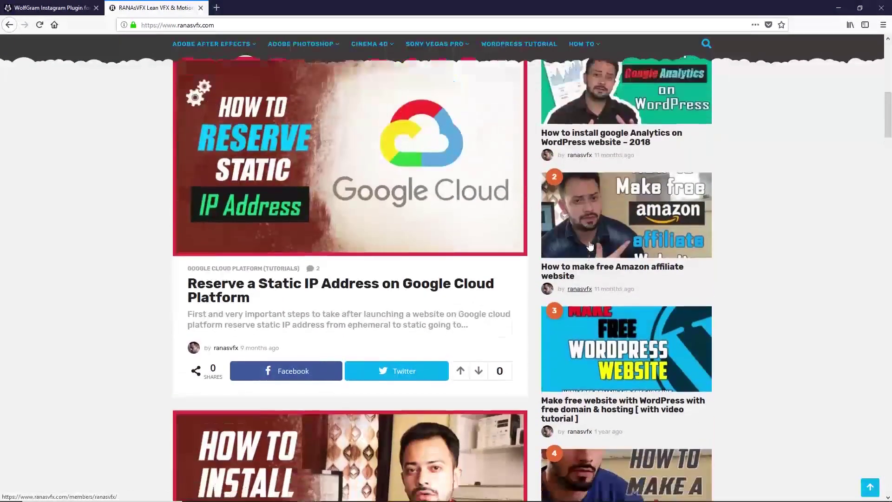
scroll(590, 246, "up", 10)
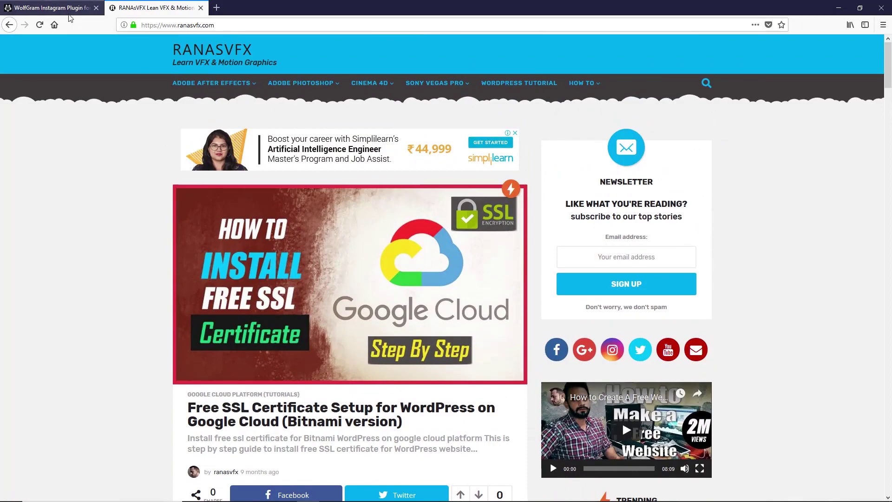
- Log in to the WordPress admin at /rabrakha/ with the saved login and go to Plugins > Add New
left_click(229, 25)
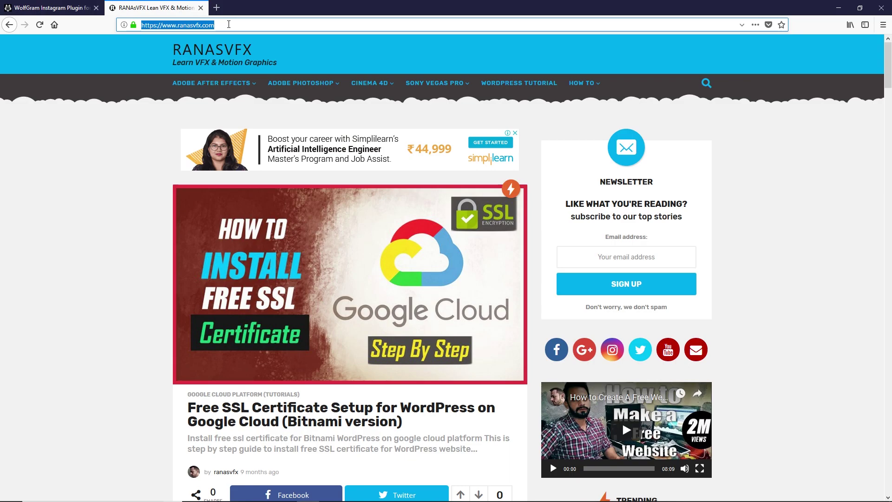
left_click(229, 25)
type("/rabrakha/")
key("Return")
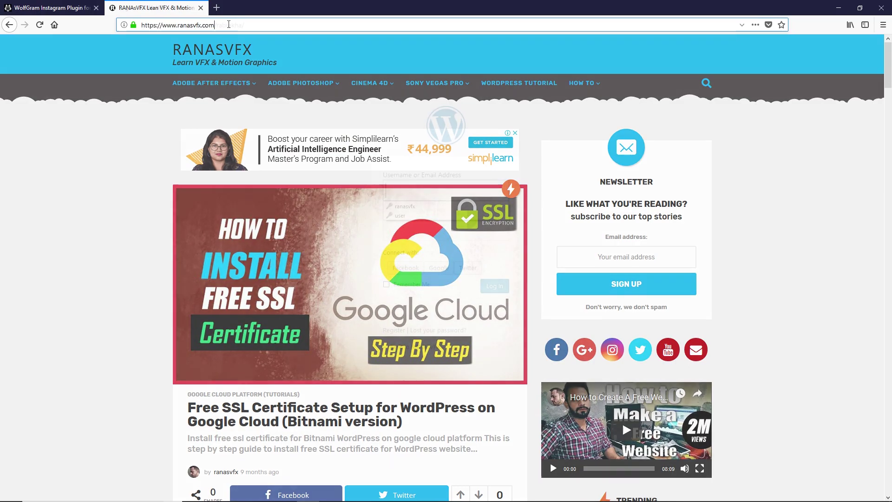
left_click(407, 208)
left_click(490, 288)
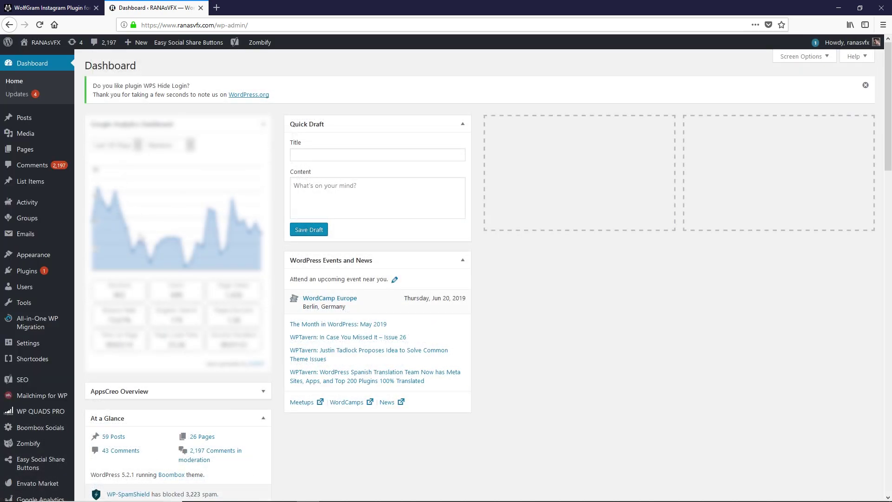
mouse_move(38, 272)
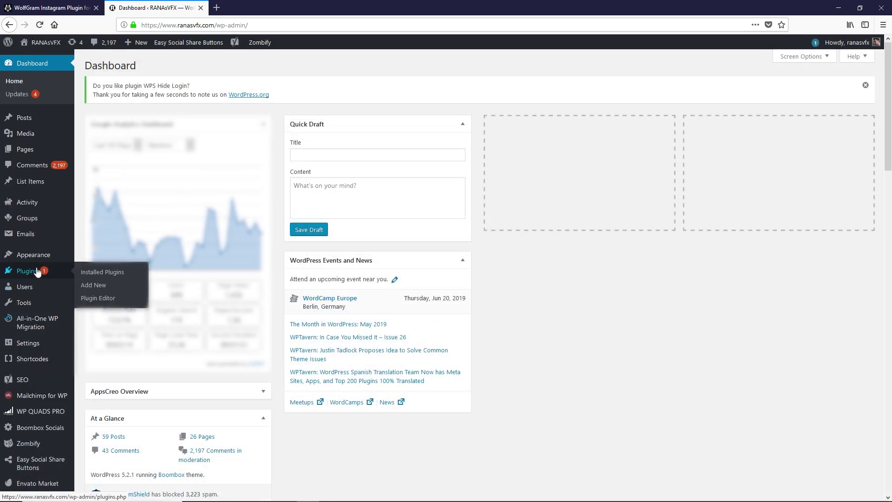
left_click(86, 289)
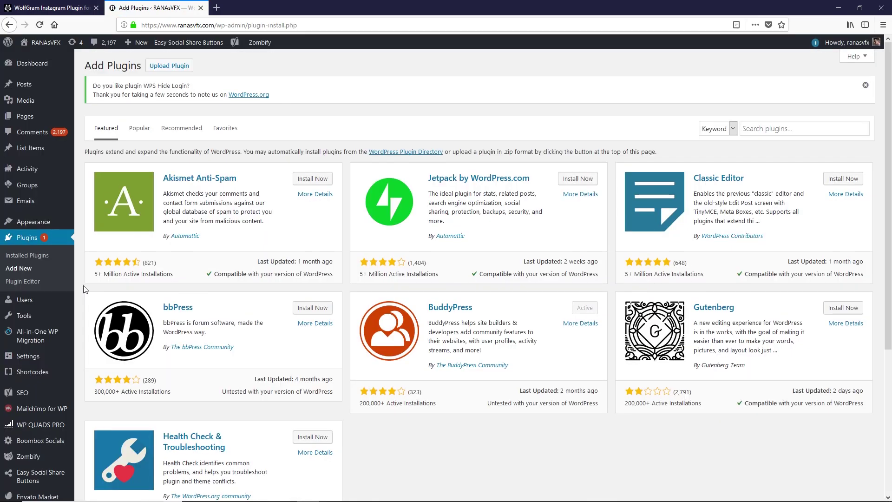
- Upload and install wolf-gram.zip as a plugin, then activate WolfGram
left_click(167, 68)
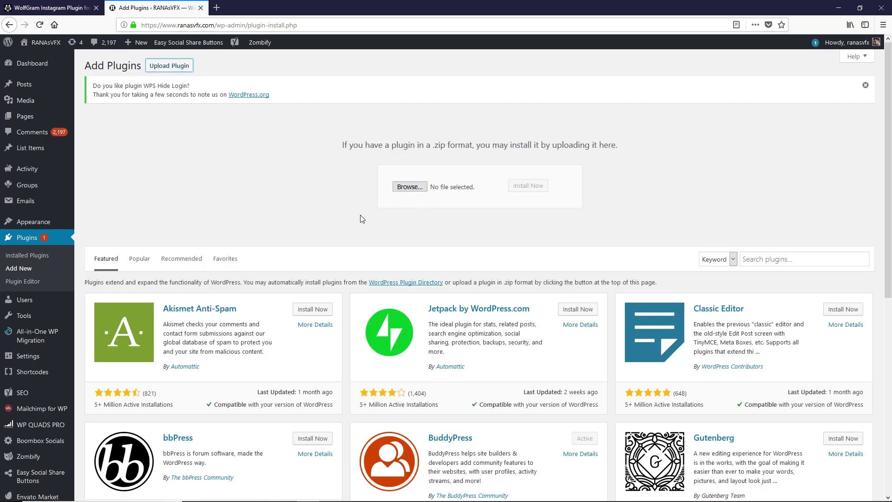
key("alt+Tab")
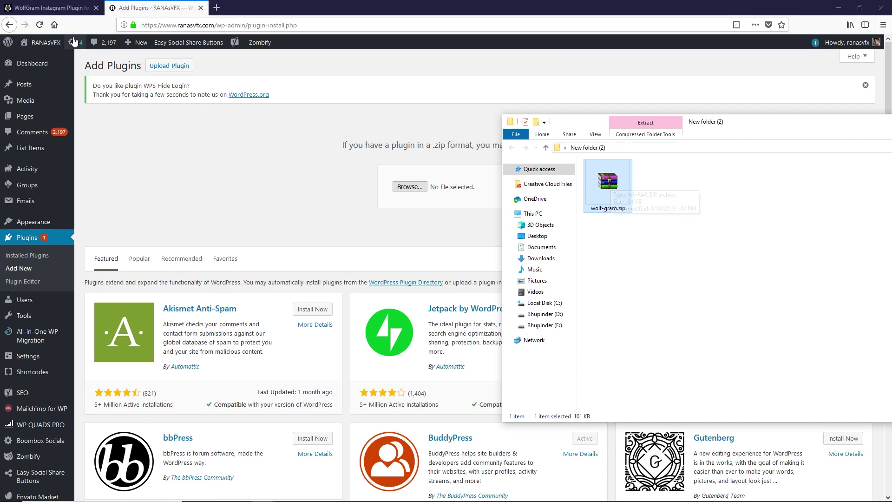
left_click_drag(608, 183, 409, 188)
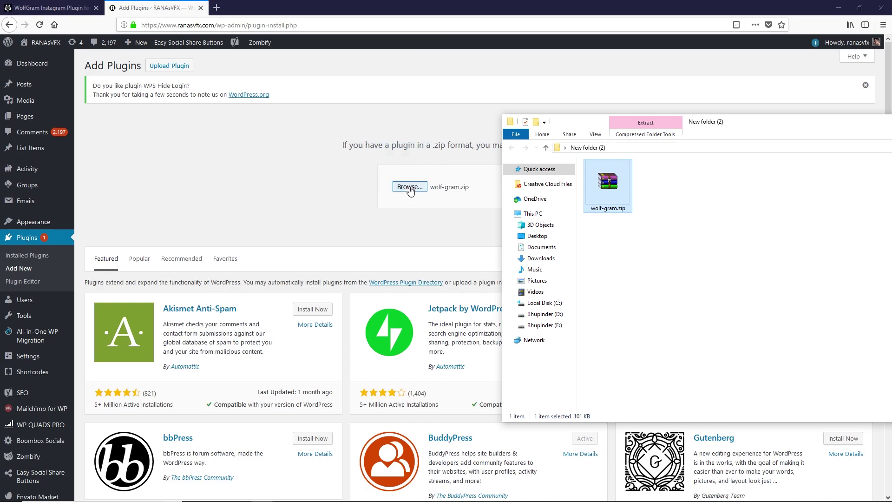
left_click(471, 206)
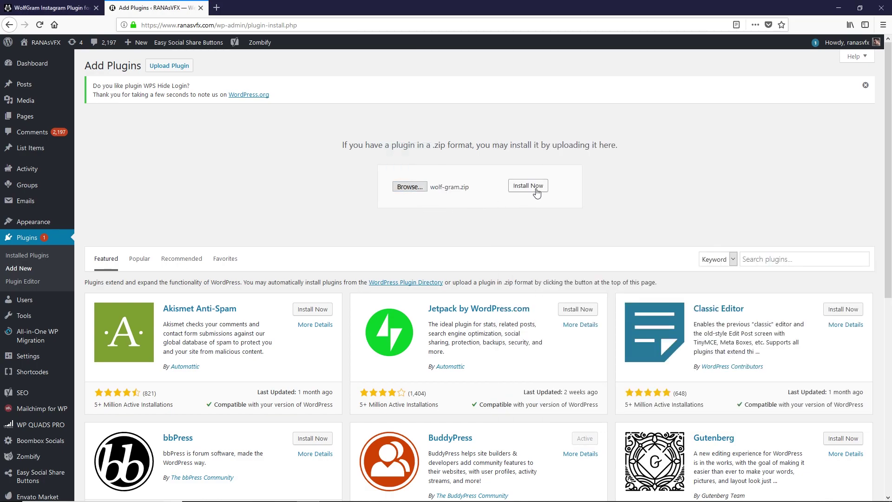
left_click(539, 188)
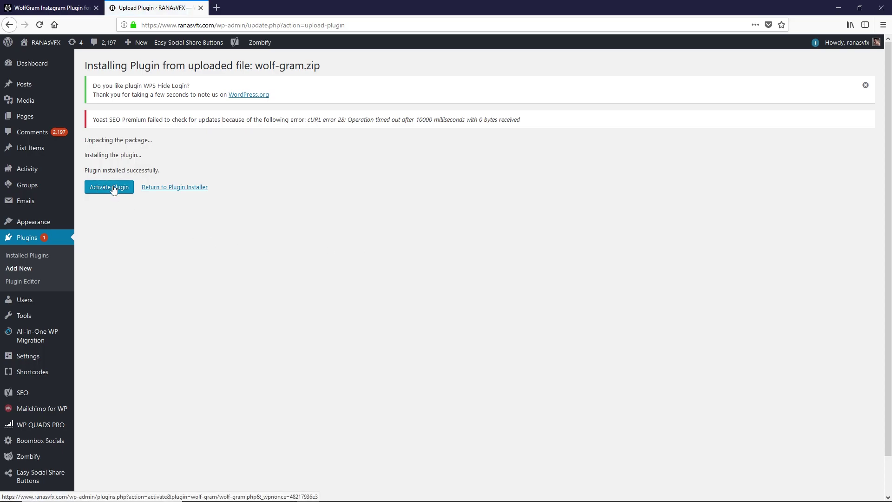
left_click(113, 188)
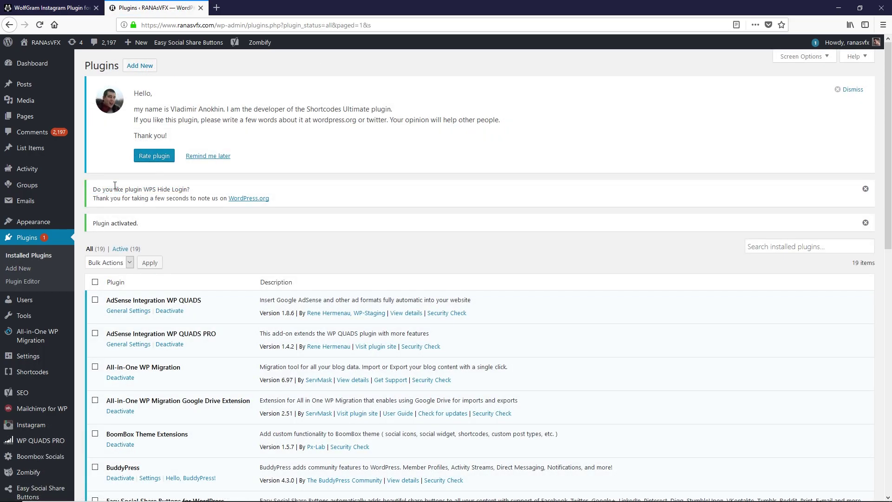
- Open the live site in a new tab and launch the theme Customizer
mouse_move(37, 46)
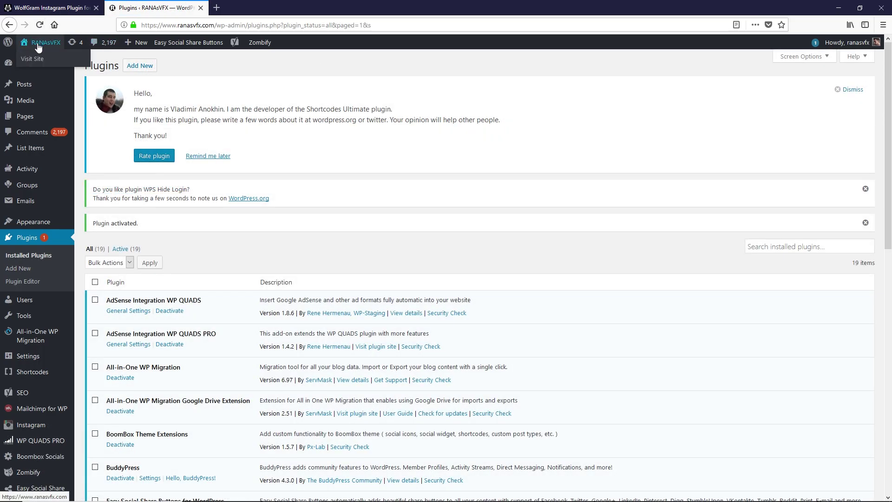
right_click(32, 59)
left_click(49, 65)
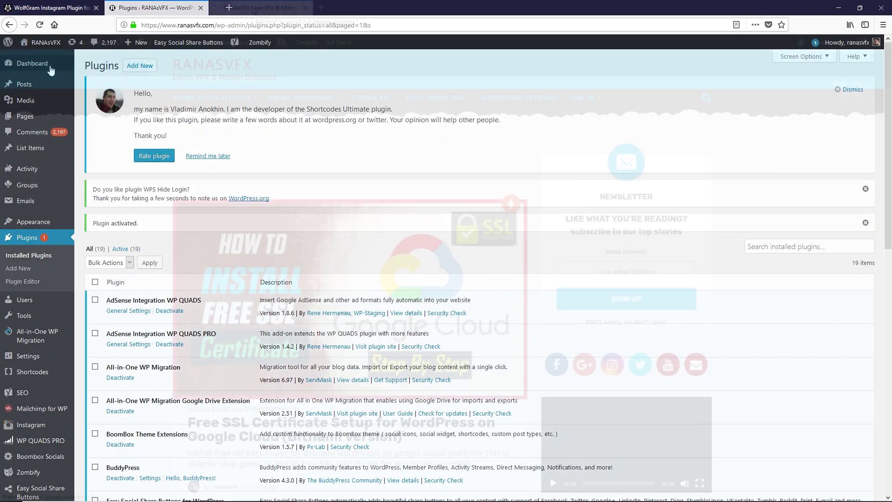
left_click(95, 43)
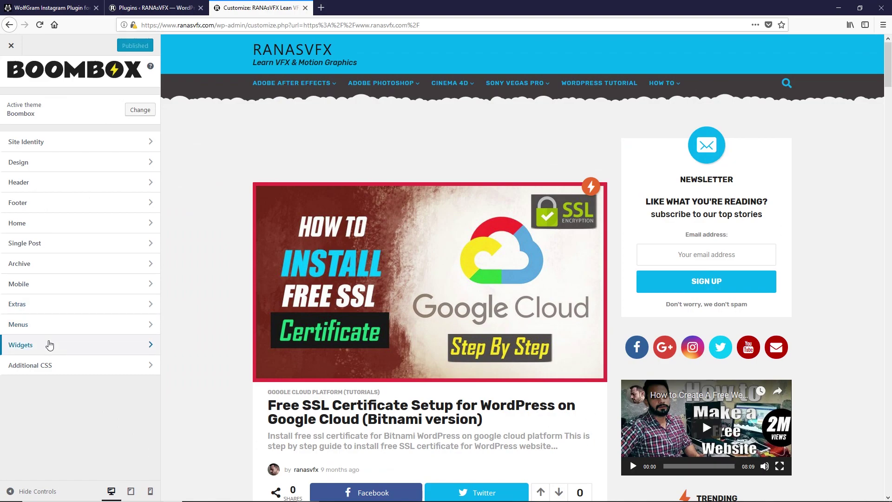
- Add an Instagram widget to the Default sidebar, placed above AdsWidget1 (WP QUADS)
left_click(48, 344)
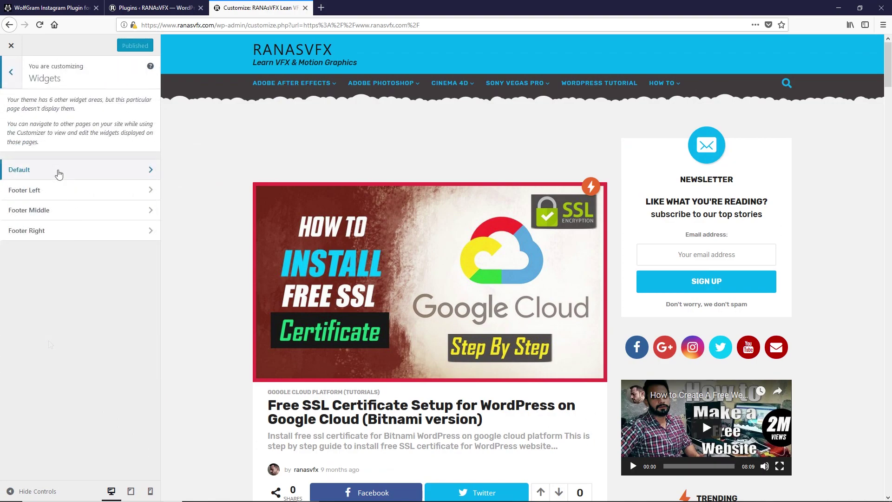
left_click(59, 172)
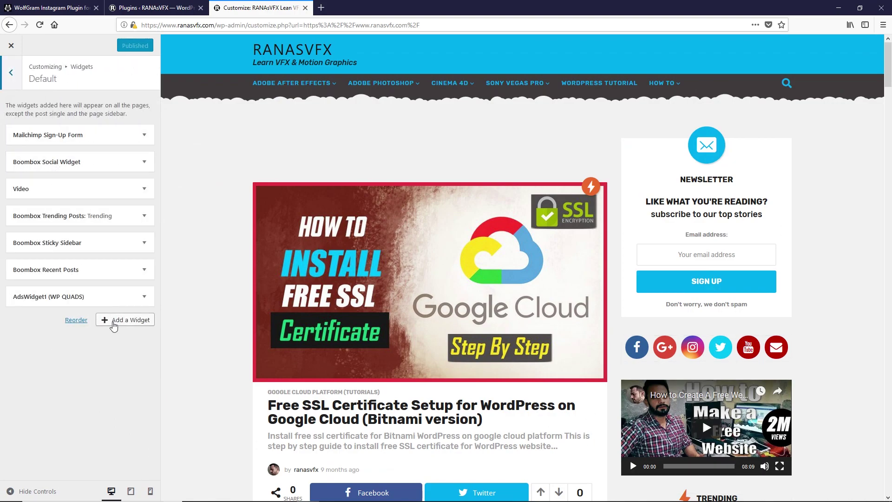
left_click(116, 321)
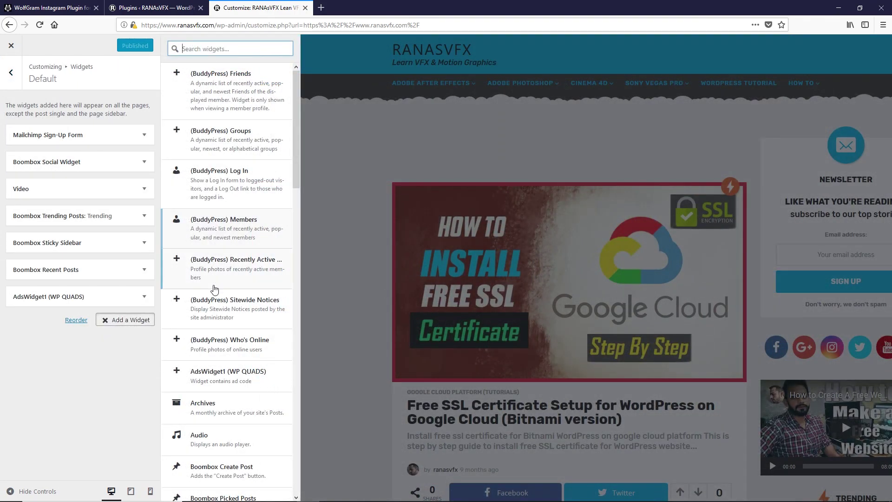
scroll(214, 291, "down", 5)
scroll(213, 294, "down", 6)
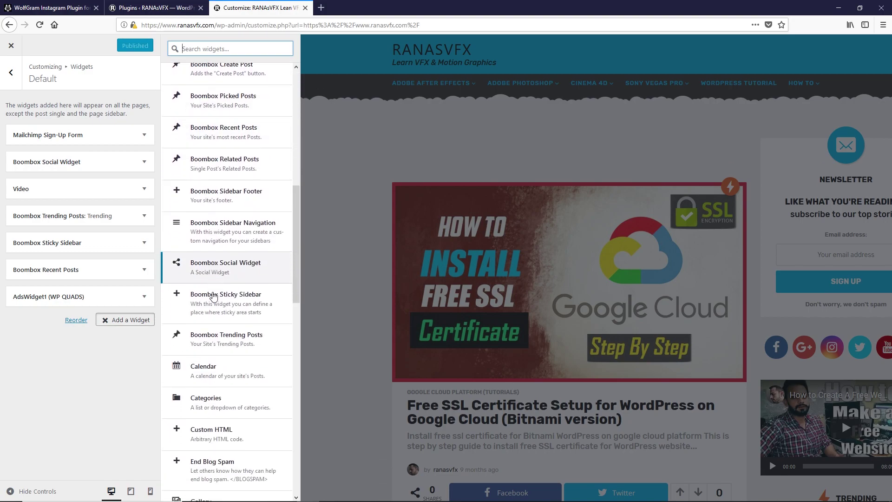
scroll(213, 295, "down", 5)
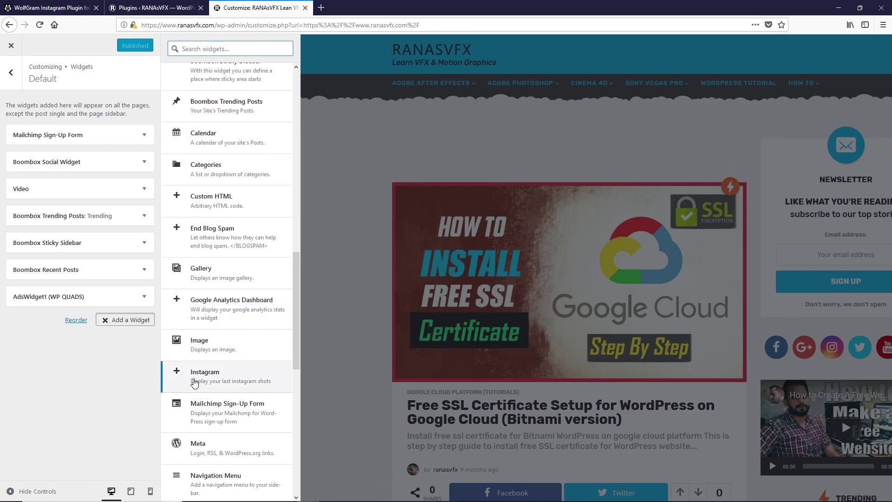
left_click(182, 378)
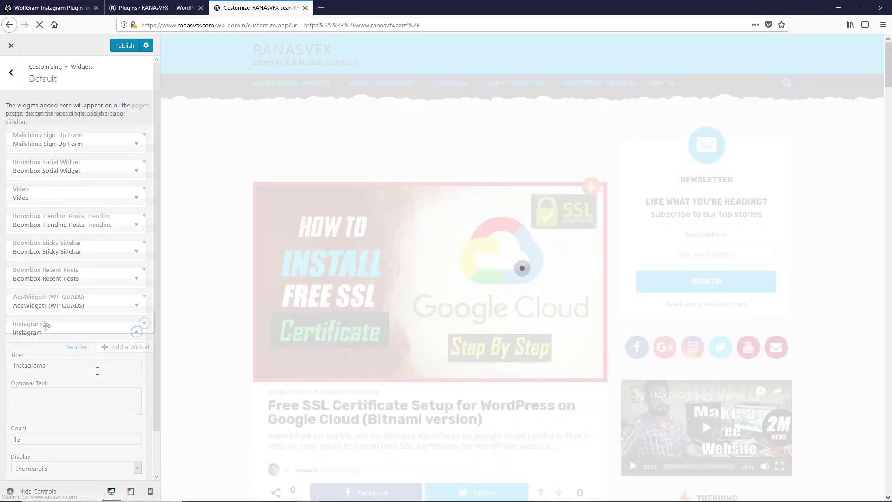
left_click(48, 325)
left_click_drag(48, 326, 51, 291)
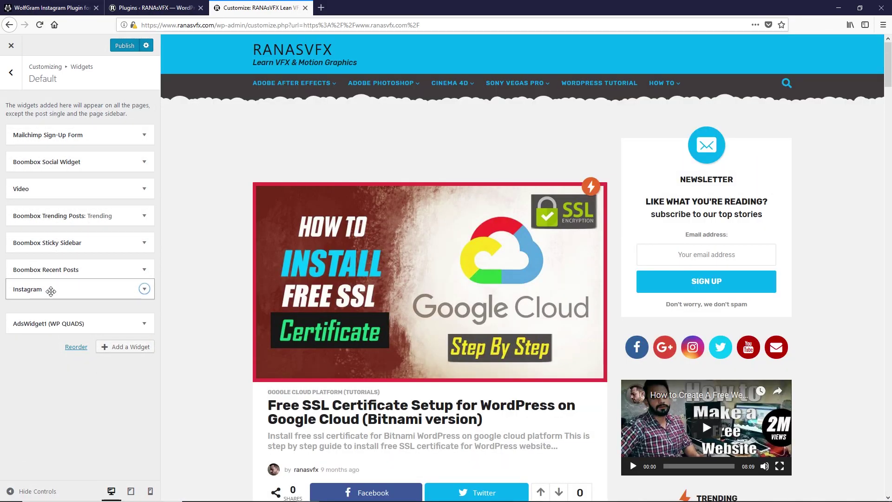
left_click(51, 291)
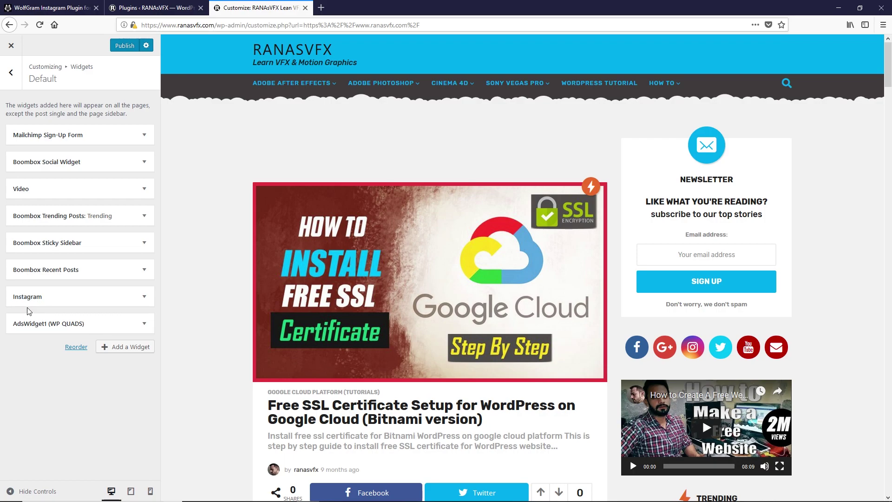
- Publish the widget changes and return to the live homepage
left_click(124, 45)
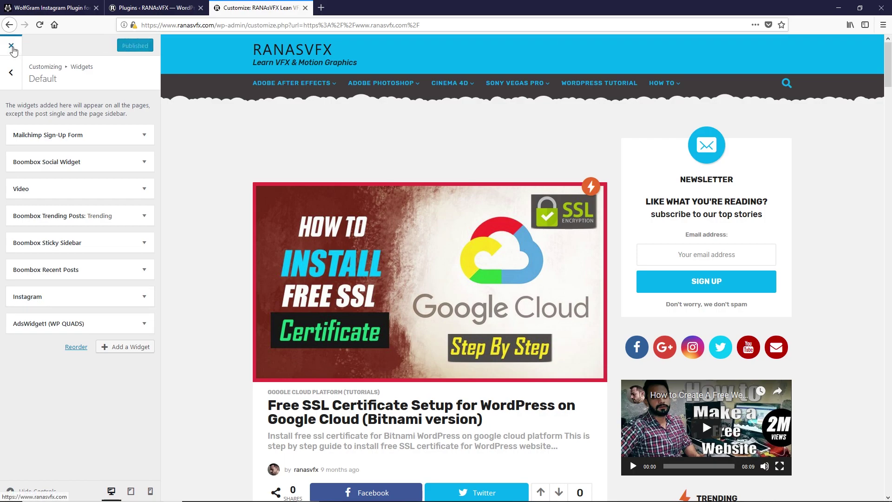
left_click(12, 48)
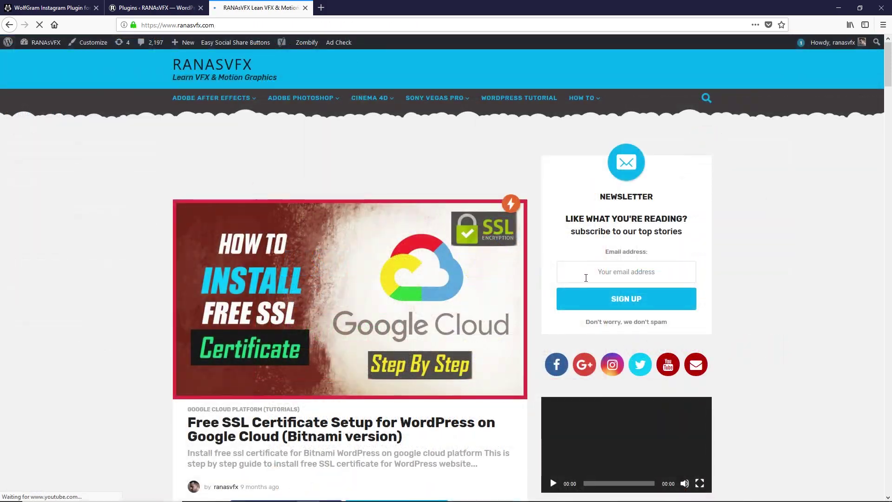
scroll(568, 275, "down", 10)
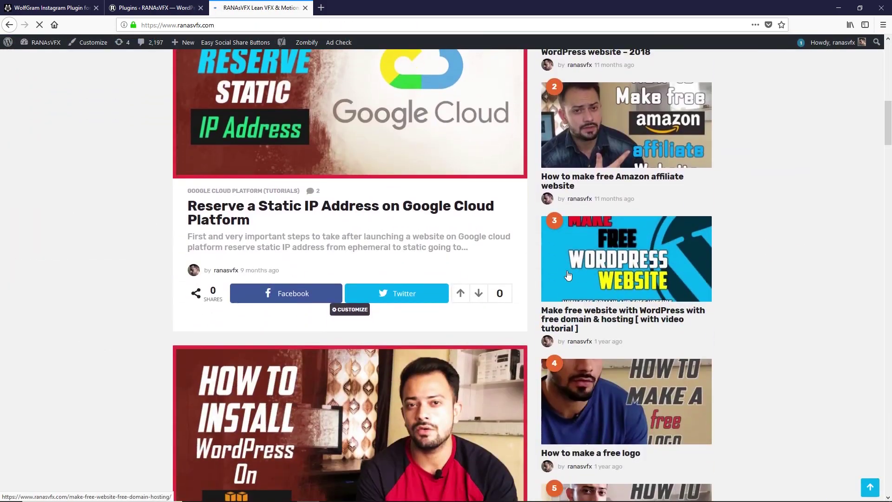
- Check that the sidebar's Instagram widget asks for an access key, then return to the Plugins admin tab
scroll(568, 275, "down", 15)
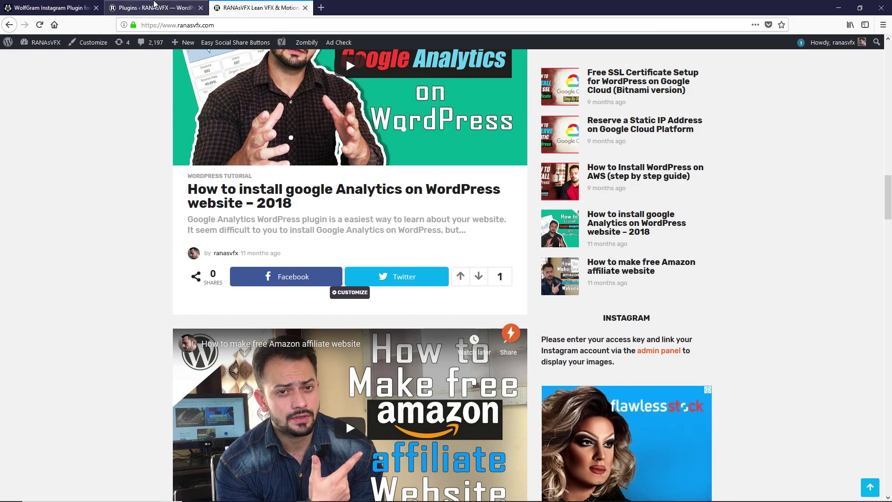
left_click(144, 7)
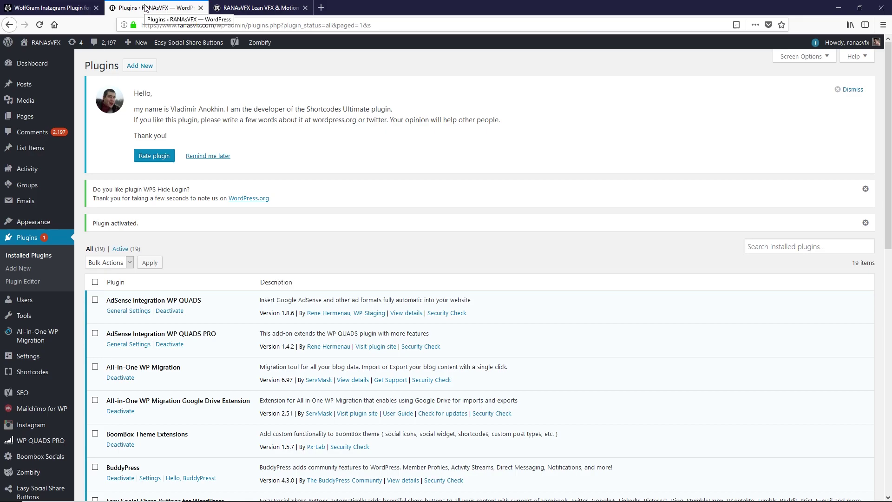
- Go from WolfGram's Instagram options through WolfThemes' 'Get your access key' page to the Instagram login
left_click(30, 428)
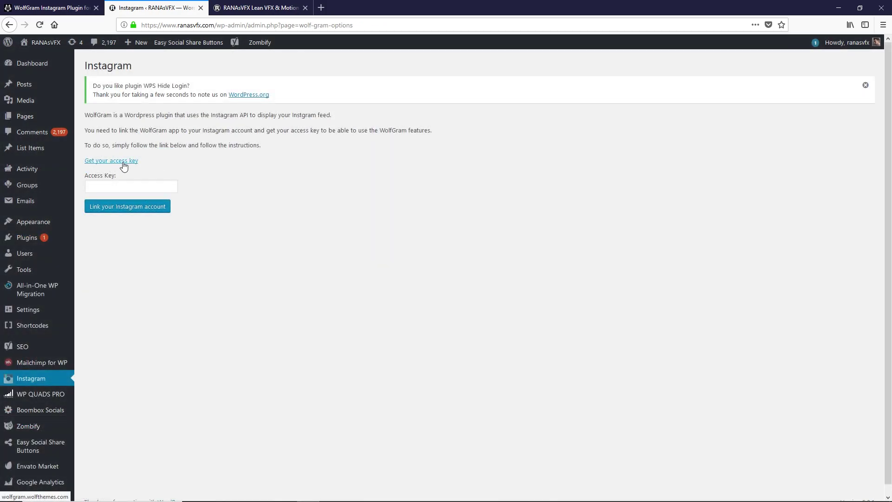
left_click(122, 162)
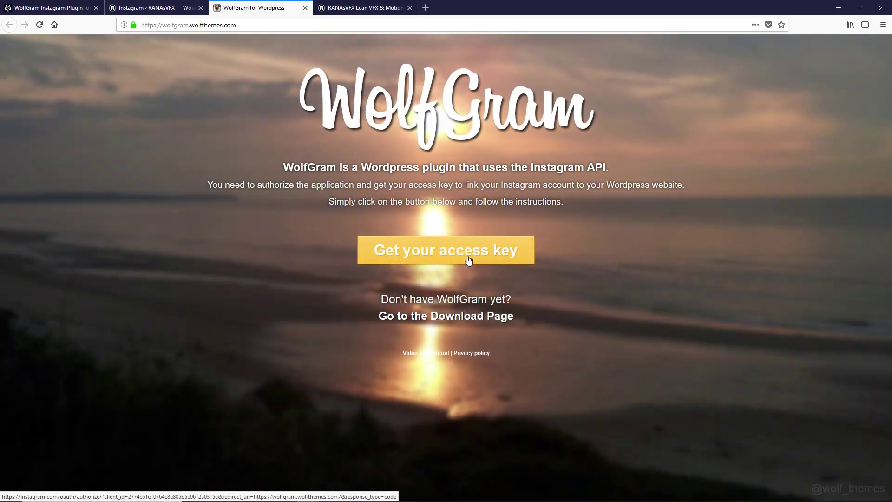
left_click(474, 251)
left_click(412, 225)
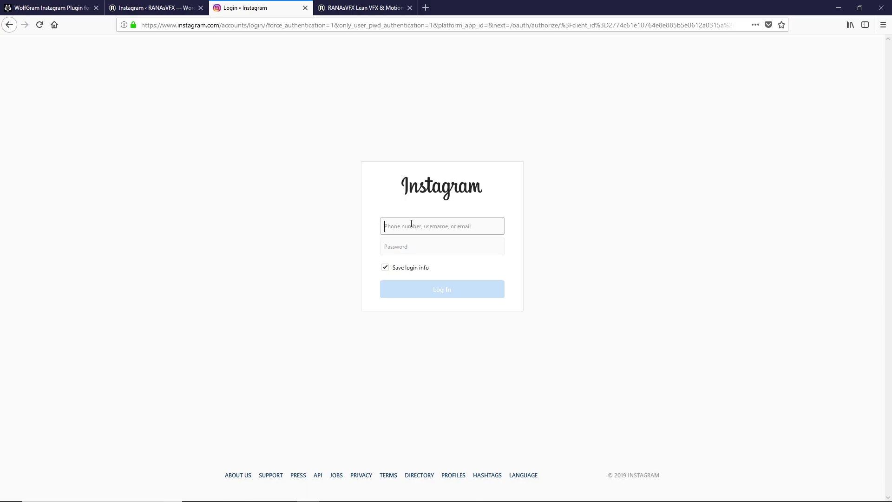
- Log in to Instagram, copy the generated WolfGram access key, and prepare to paste it into WordPress's Access Key field
left_click(423, 281)
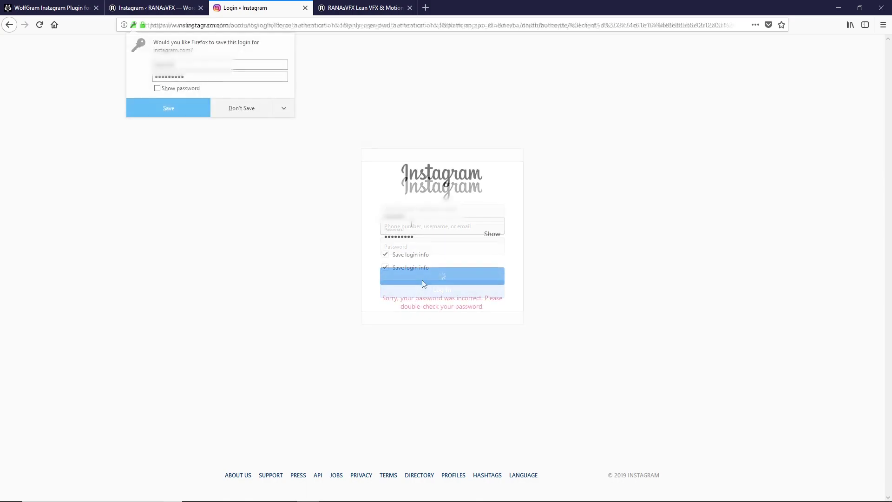
double_click(423, 238)
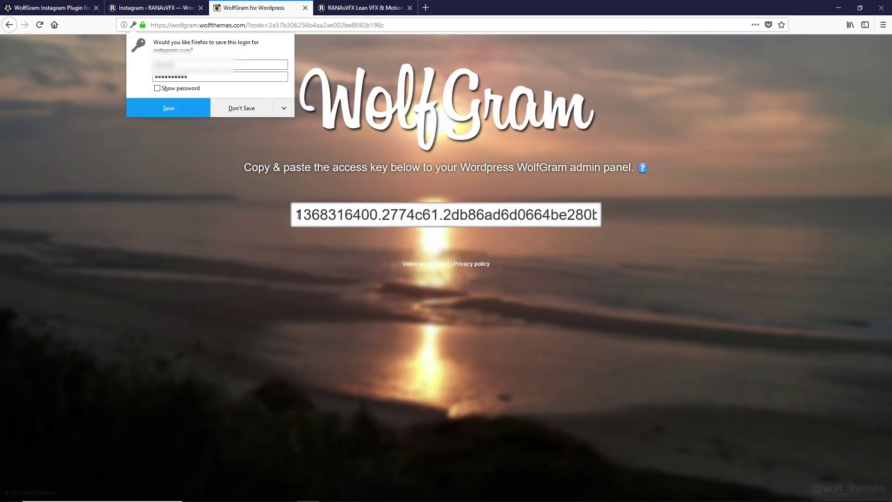
left_click(297, 215)
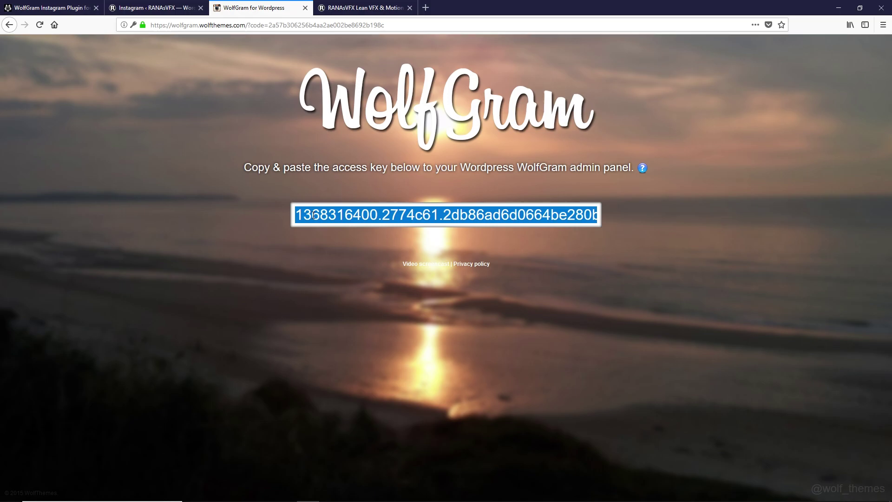
right_click(314, 216)
left_click(320, 240)
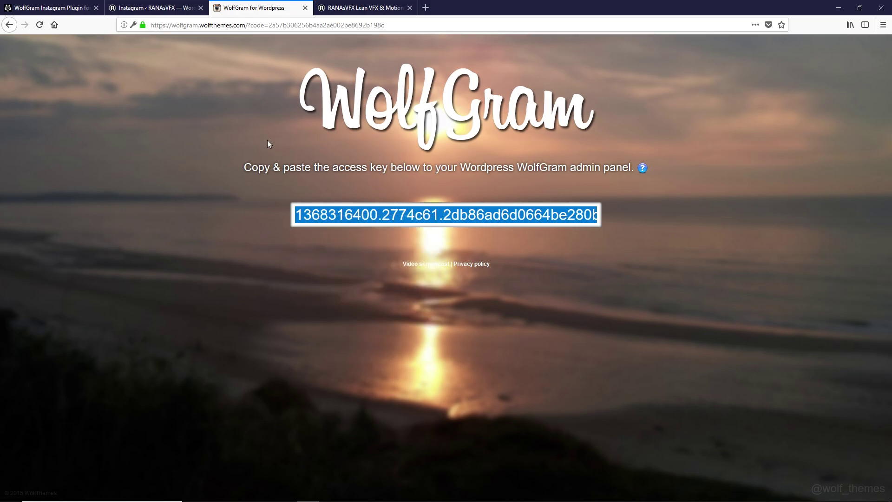
left_click(154, 5)
right_click(112, 185)
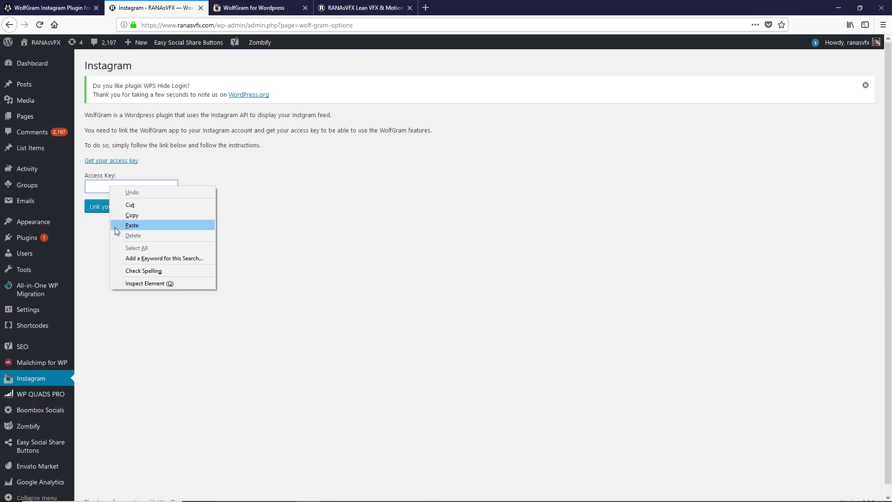
- Paste the access key into the Access Key field and link the Instagram account
left_click(140, 227)
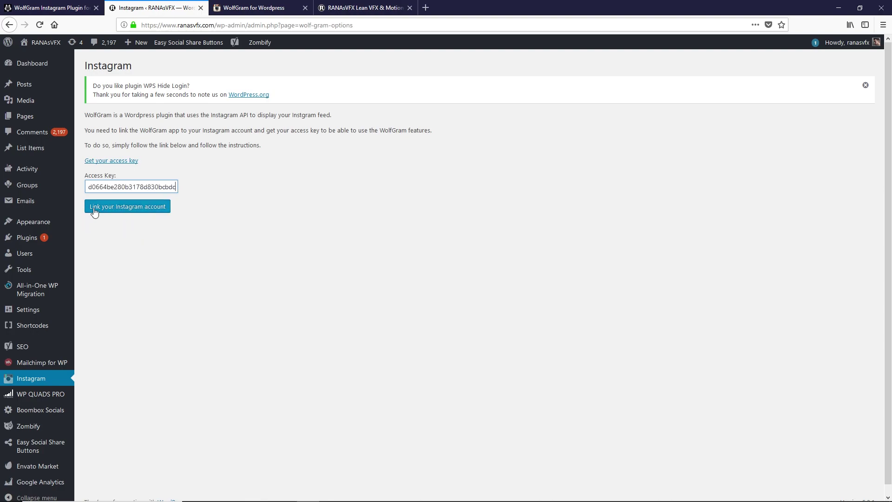
left_click(133, 211)
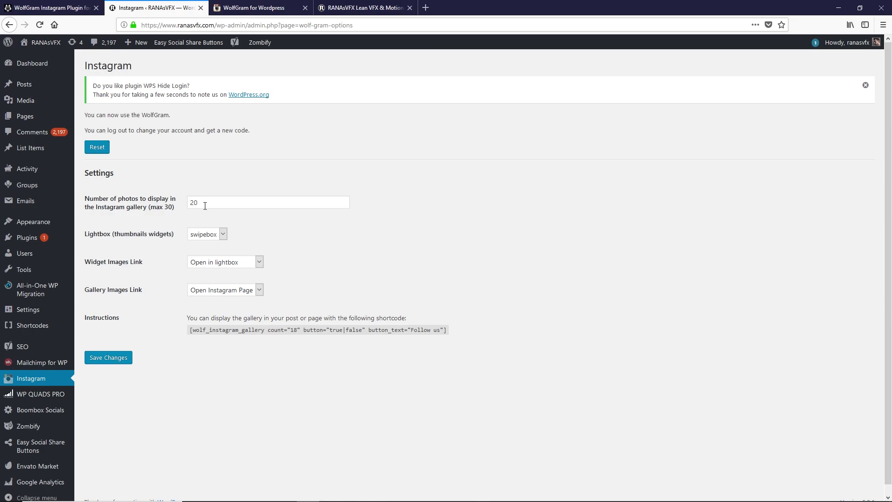
- Check the photo count of 20 and the Swipebox lightbox choice, then return to the live blog page
left_click_drag(204, 204, 179, 200)
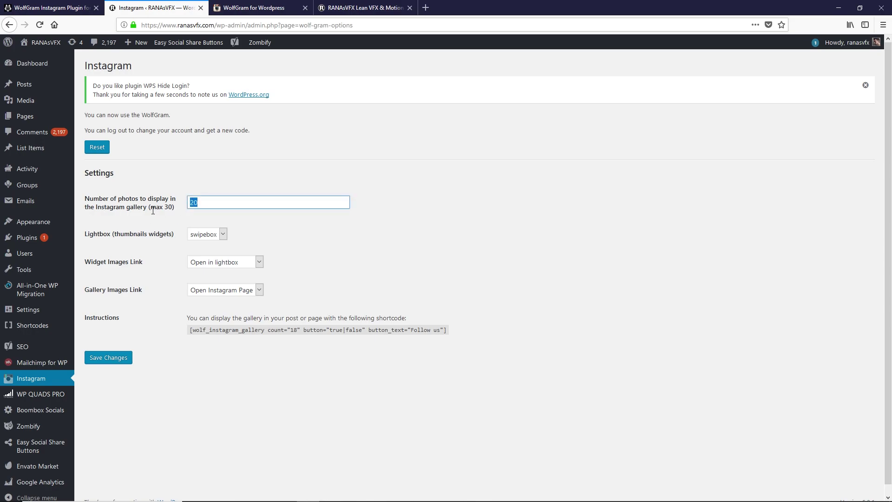
left_click(201, 205)
double_click(202, 206)
left_click(222, 235)
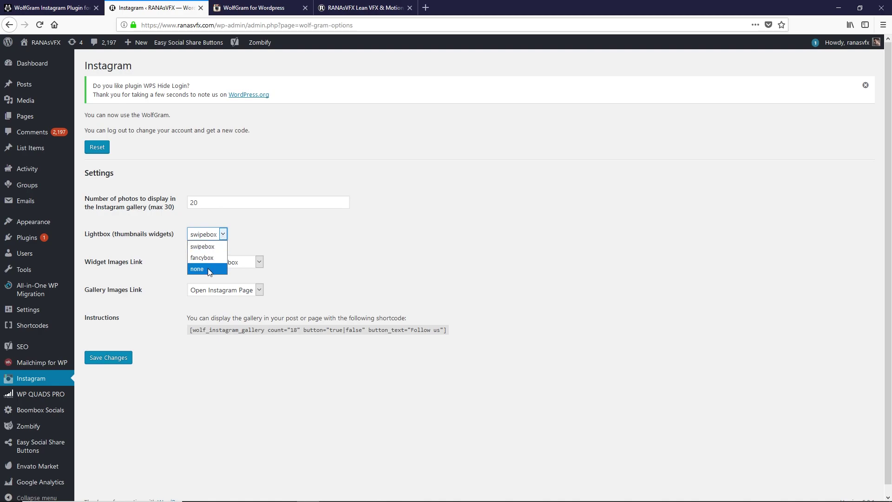
left_click(138, 234)
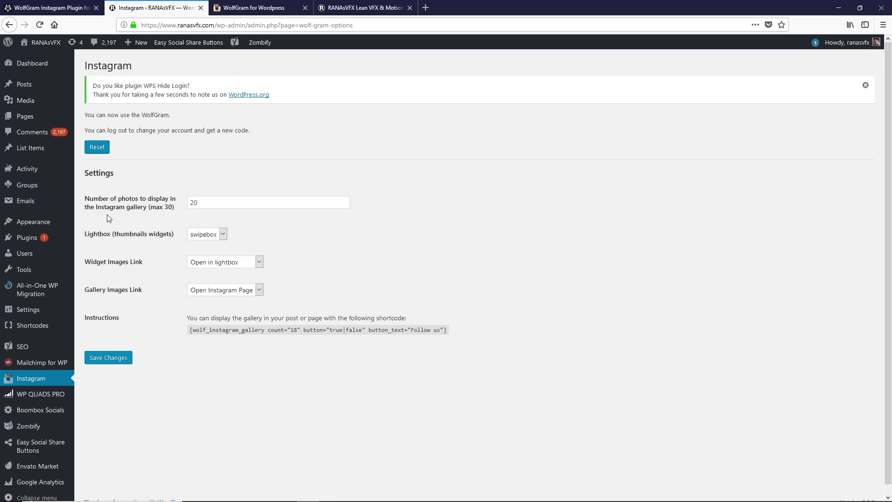
left_click(365, 8)
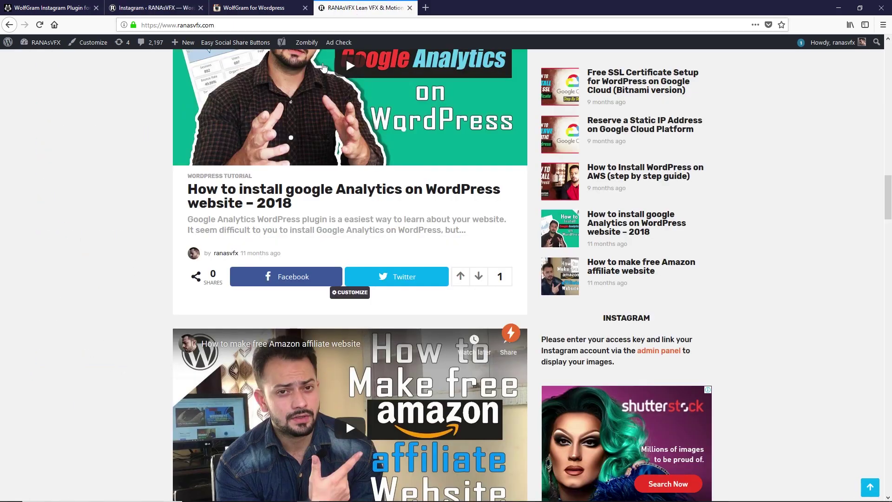
- Reload the blog so the sidebar Instagram widget displays its photo grid
left_click(40, 25)
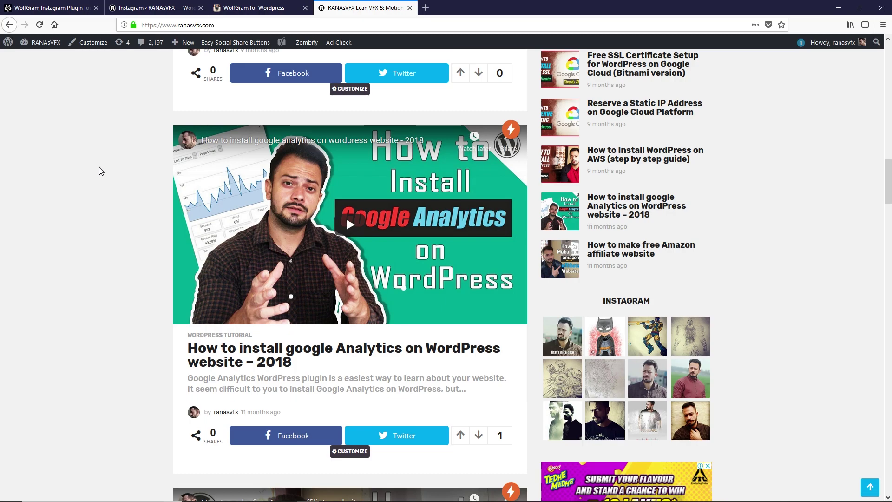
scroll(79, 129, "up", 3)
- Start a new post in a separate tab titled 'Instagram profile' with an empty body paragraph
left_click(135, 8)
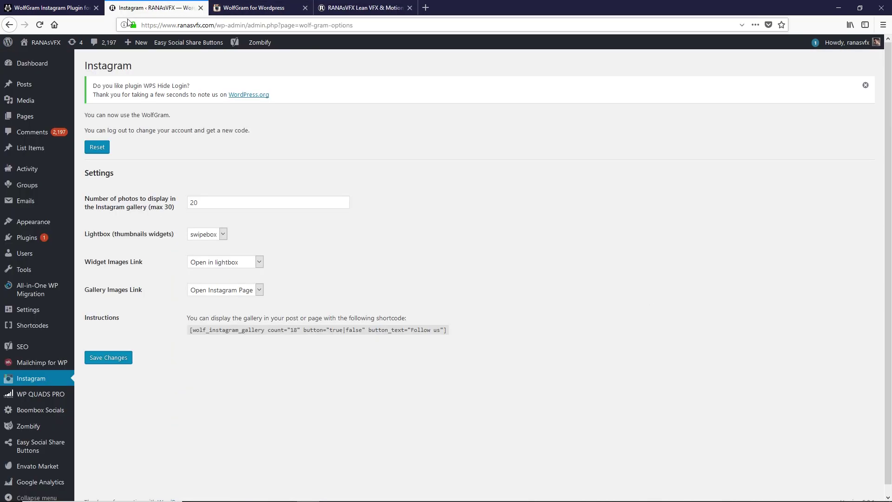
mouse_move(34, 86)
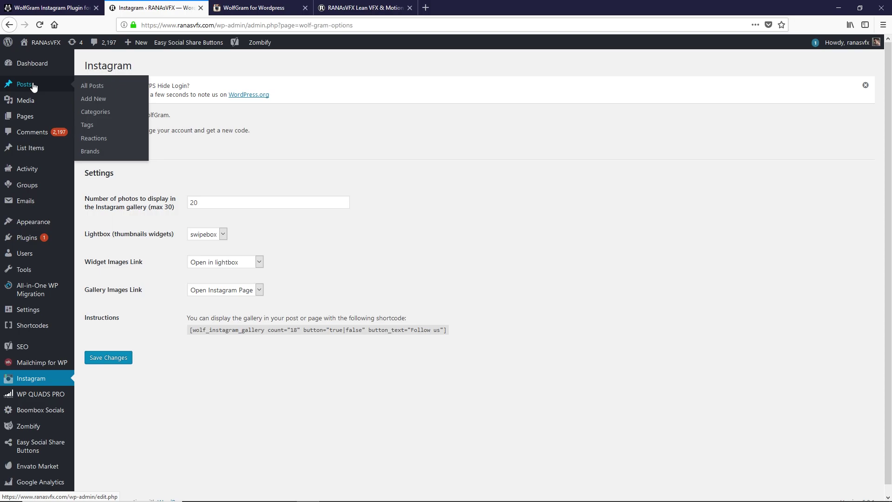
right_click(99, 98)
left_click(153, 108)
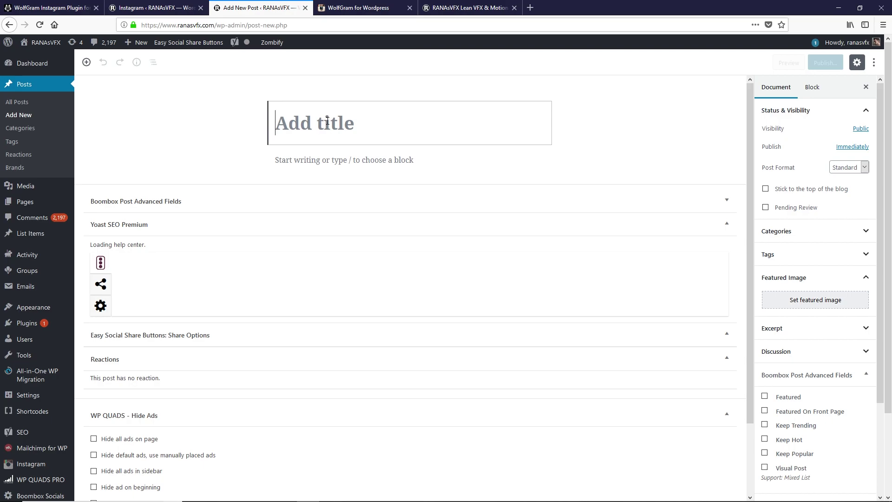
key("ctrl+v")
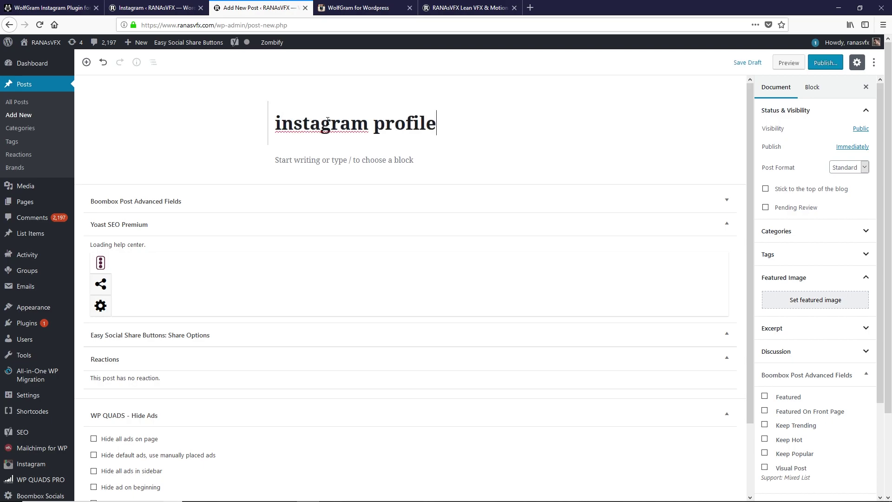
left_click(315, 161)
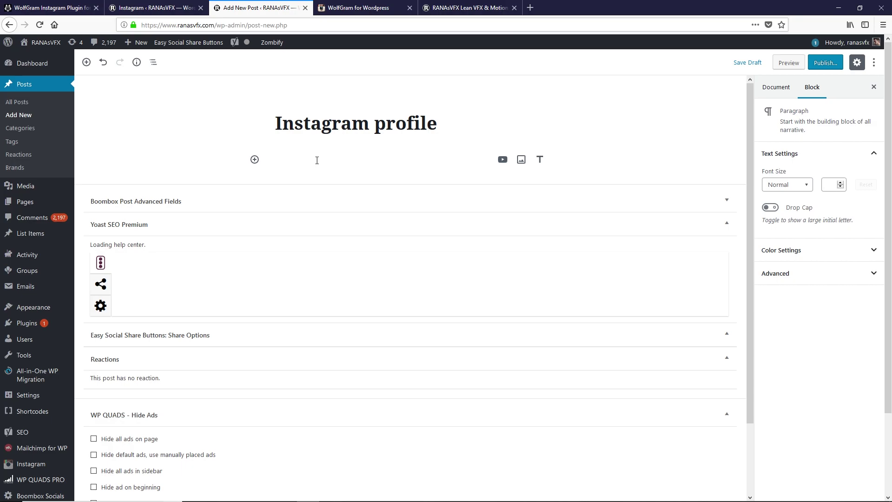
- Copy the [wolf_instagram_gallery count="6" columns="3"] shortcode from the WolfGram page into the post body
left_click(37, 8)
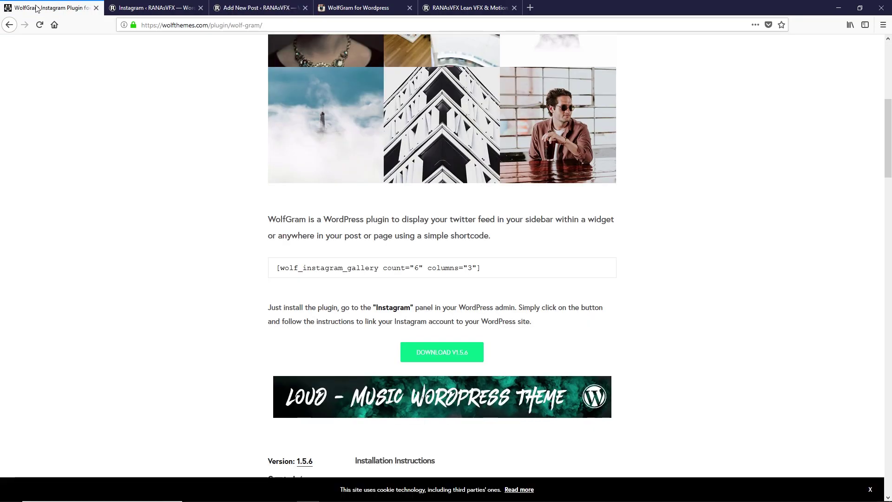
triple_click(284, 269)
right_click(284, 271)
left_click(301, 276)
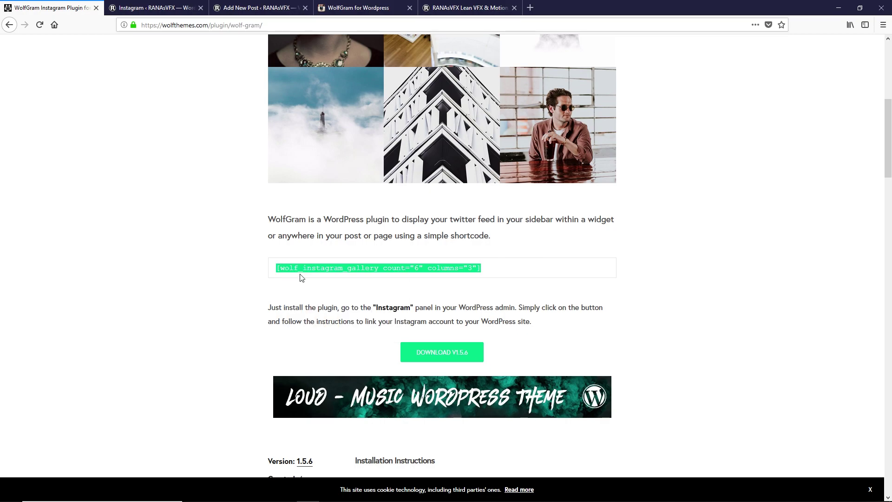
left_click(292, 285)
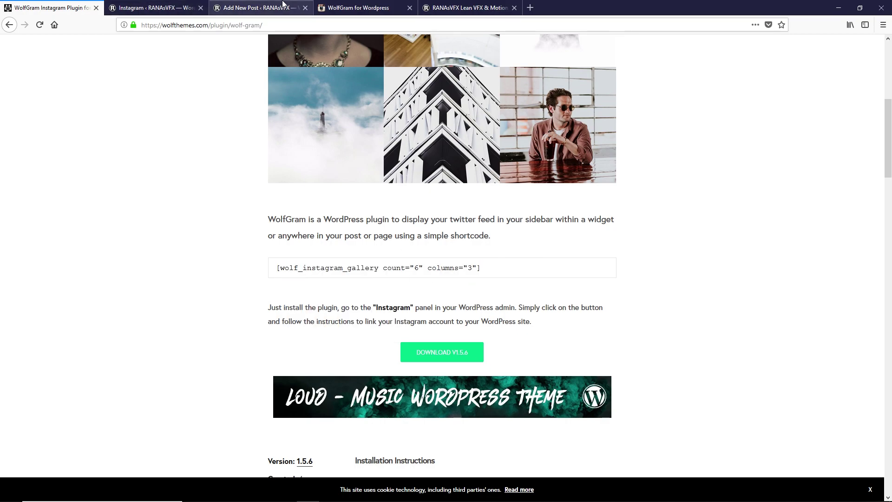
left_click(284, 6)
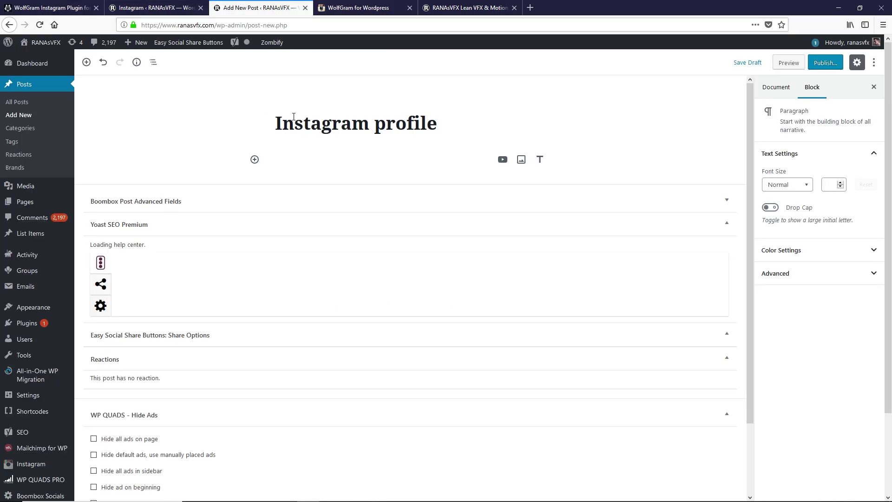
right_click(281, 160)
left_click(297, 199)
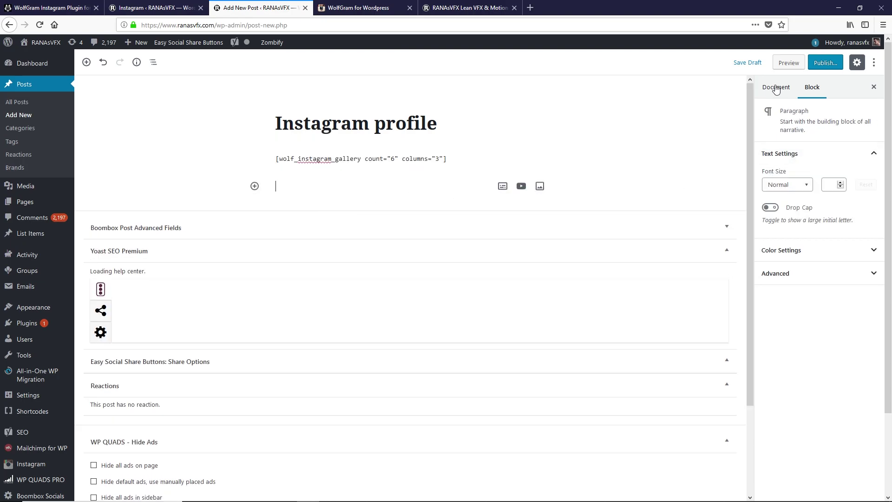
- Preview the 'Instagram profile' post and scroll through its six-photo, three-column gallery
left_click(789, 63)
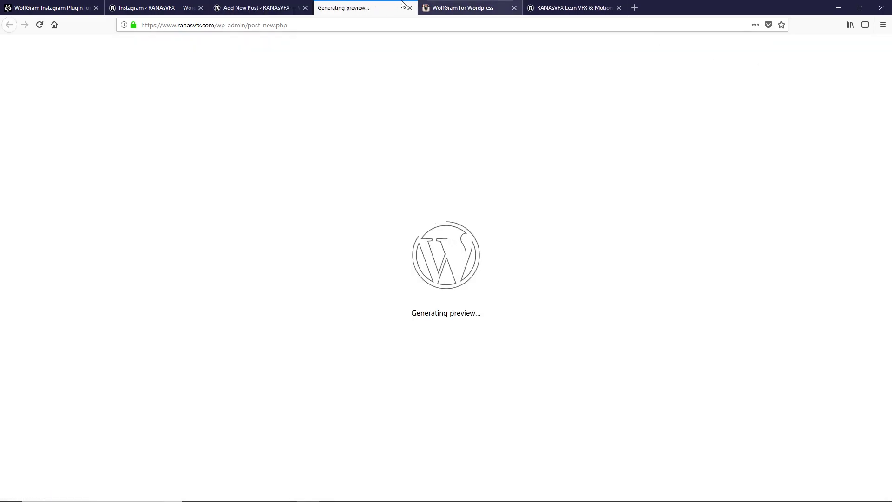
scroll(54, 231, "down", 4)
scroll(54, 231, "down", 8)
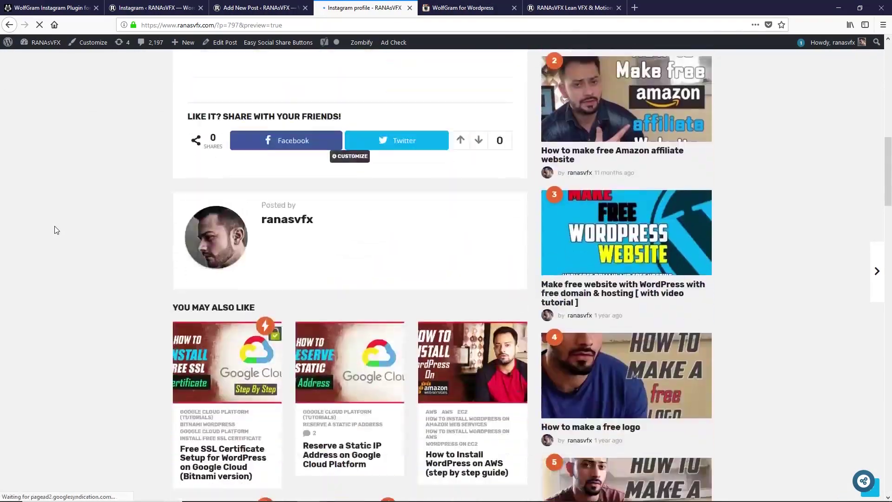
scroll(58, 231, "up", 12)
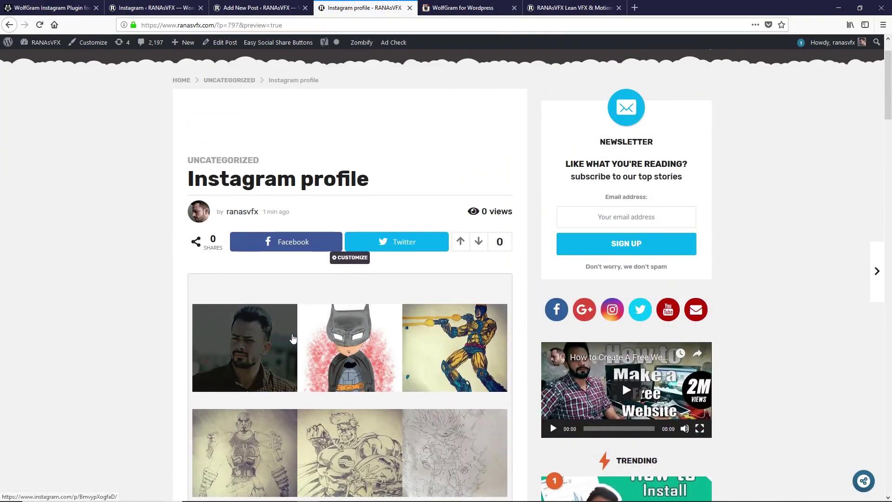
scroll(291, 339, "down", 4)
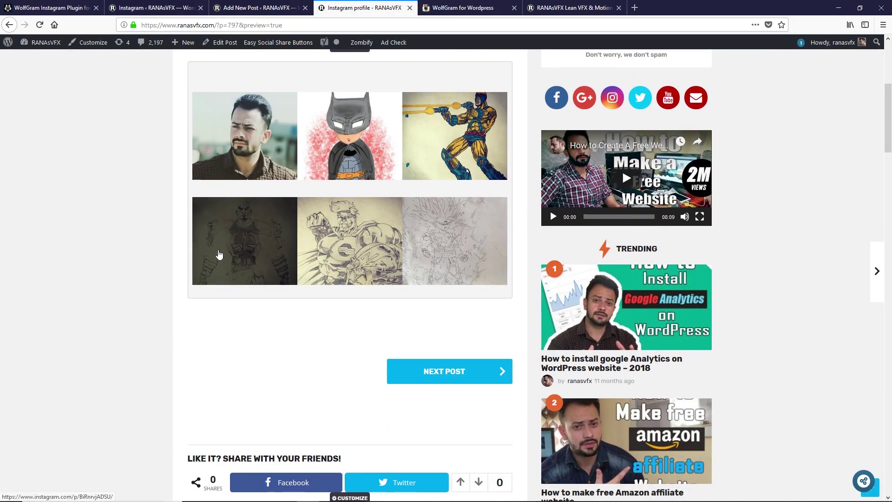
scroll(9, 269, "up", 5)
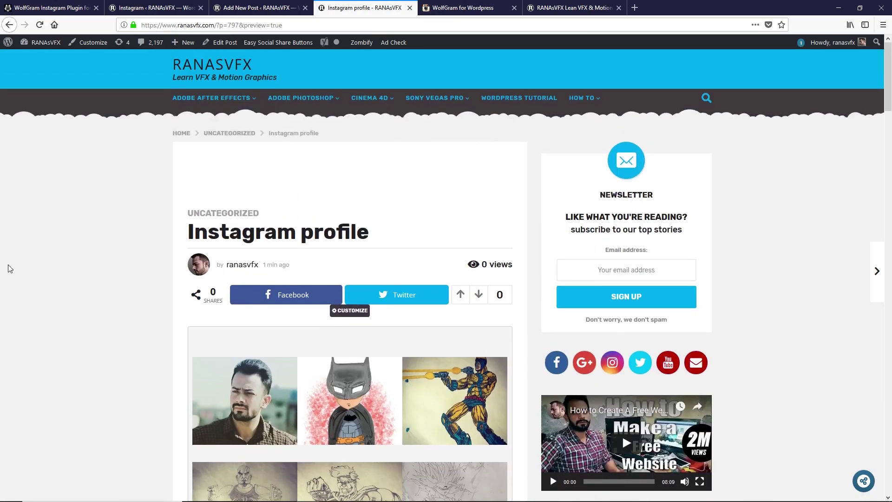
left_click(51, 8)
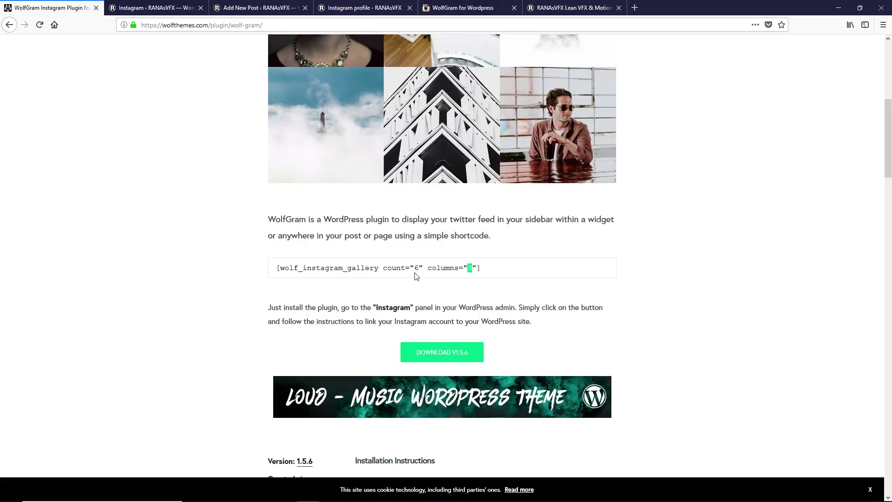
left_click(418, 271)
double_click(416, 267)
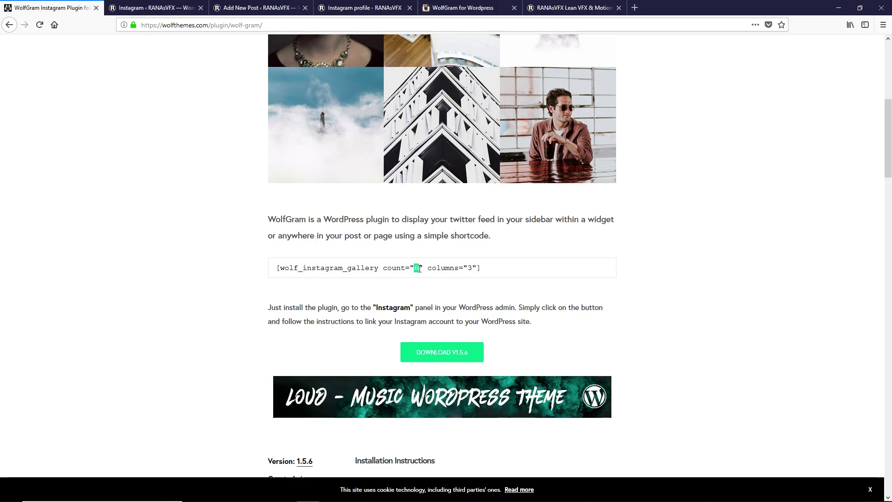
double_click(472, 269)
left_click(356, 3)
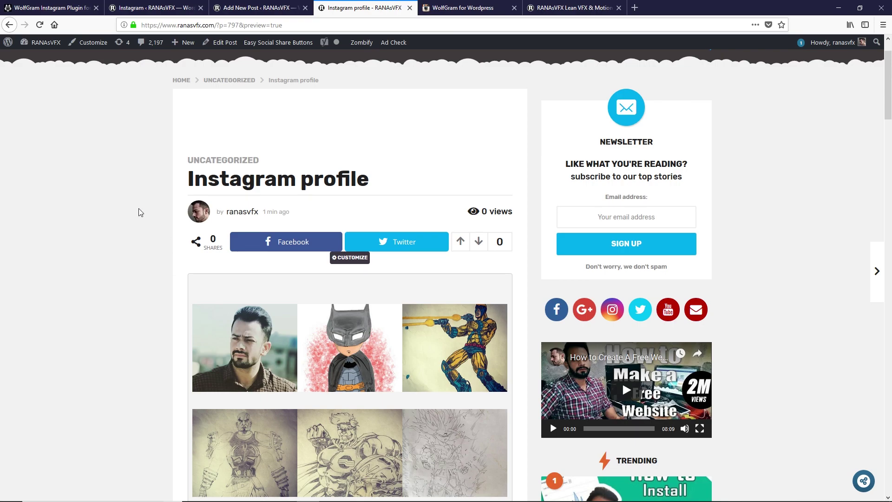
scroll(106, 335, "down", 2)
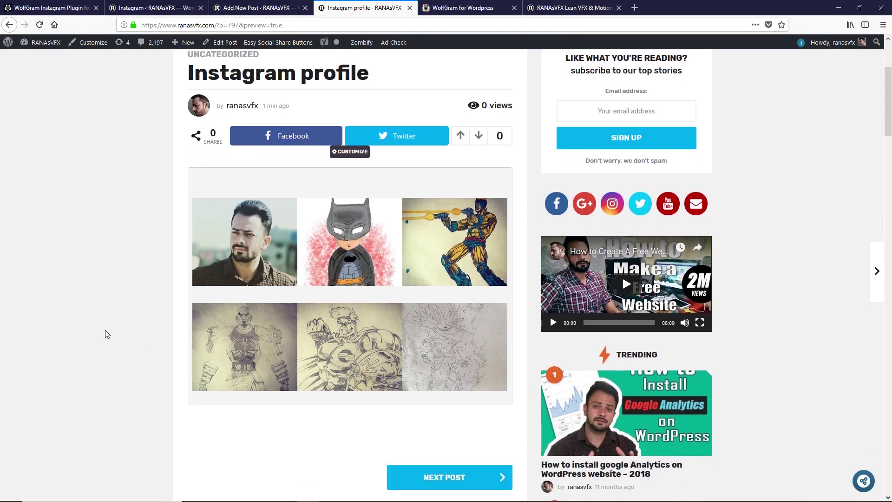